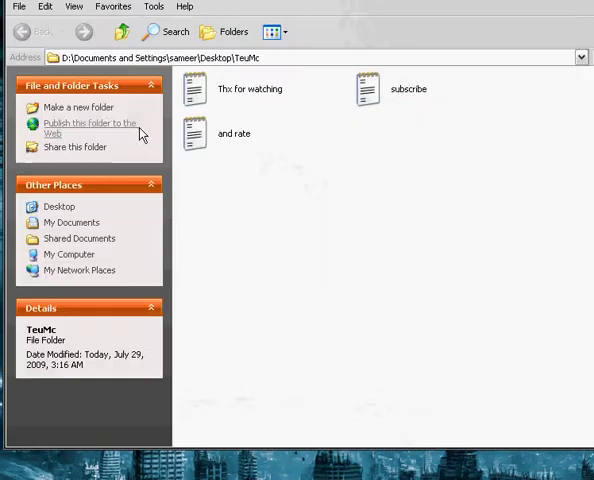
Read the Thx for watching, subscribe and and rate notes in Notepad, then close the TeuMc window.
click(239, 107)
double_click(239, 107)
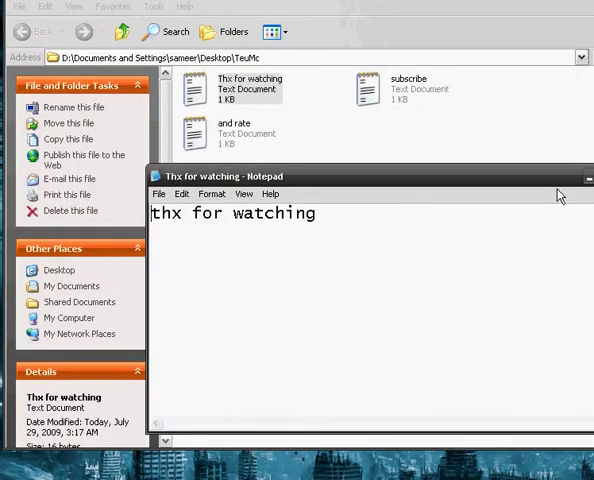
key(alt+F4)
double_click(383, 88)
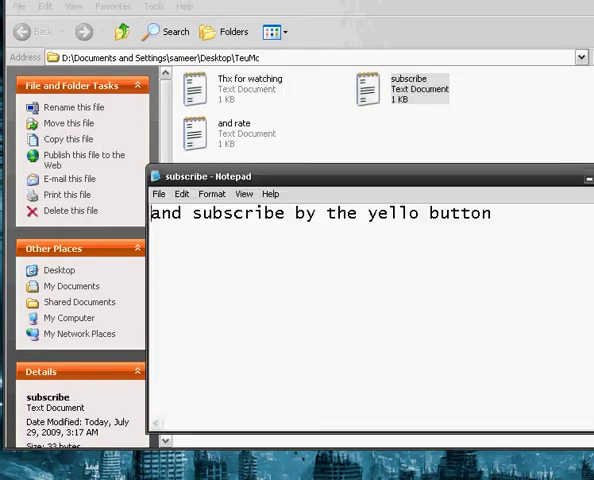
key(alt+F4)
double_click(256, 146)
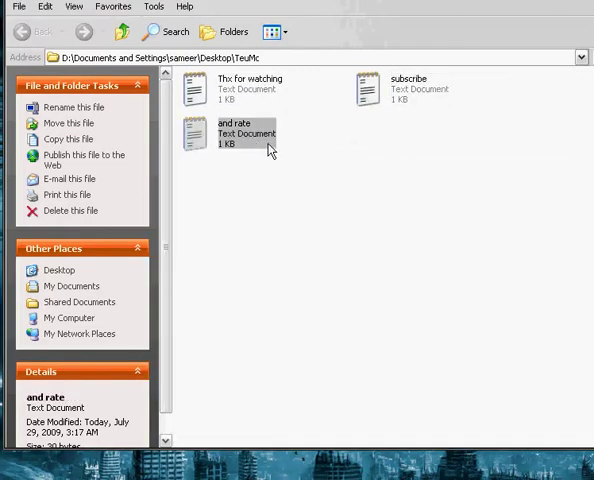
key(alt+F4)
key(alt+F4)
Compress the TeuMc folder into TeuMc.zip with Send To > Compressed (zipped) Folder.
right_click(284, 233)
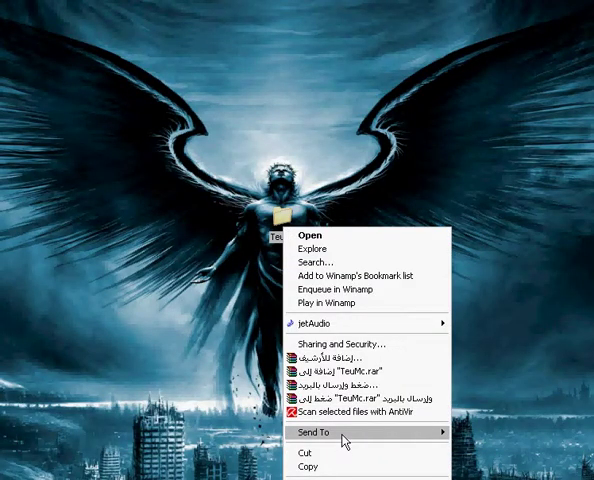
mouse_move(340, 432)
click(476, 440)
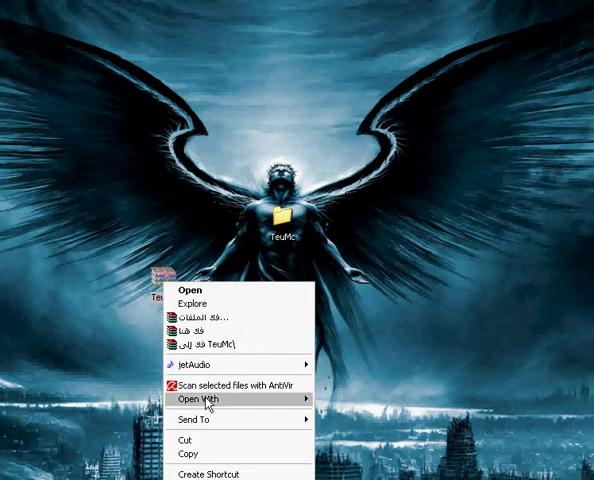
mouse_move(200, 399)
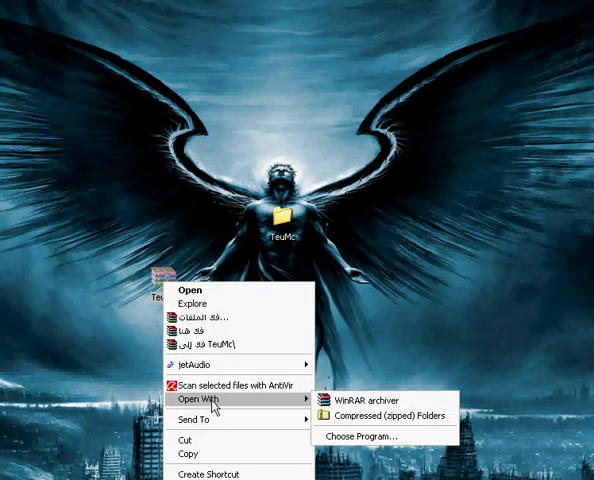
Open TeuMc.zip and set a password on it, entering the password and its confirmation.
click(349, 418)
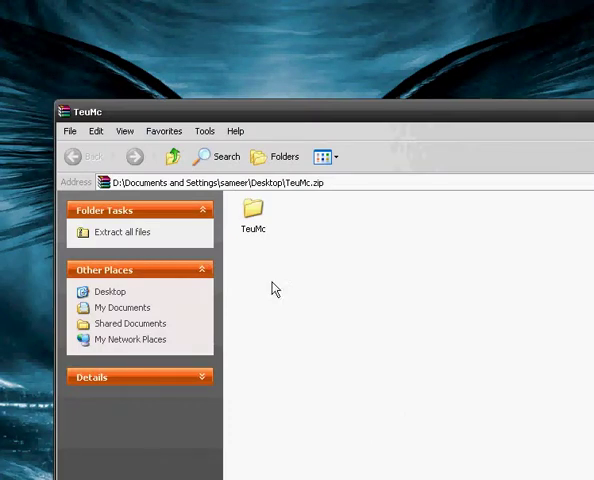
click(72, 132)
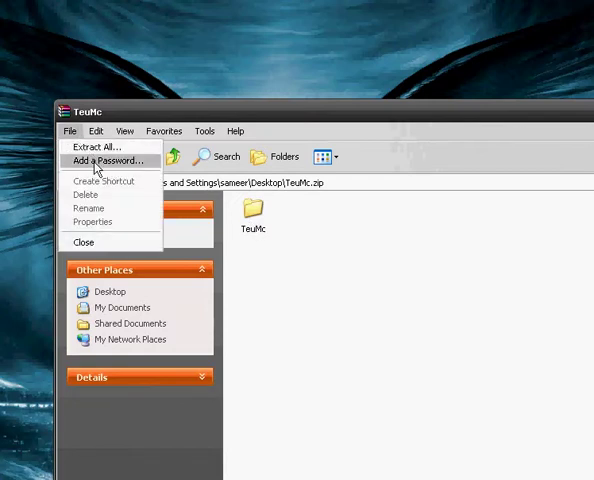
click(97, 162)
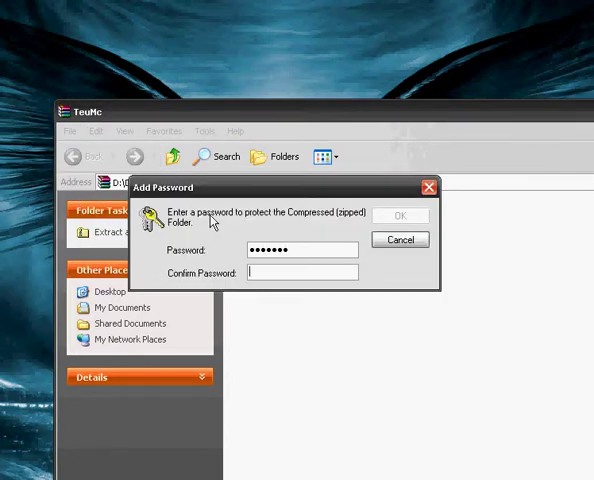
key(Tab)
text(••••••)
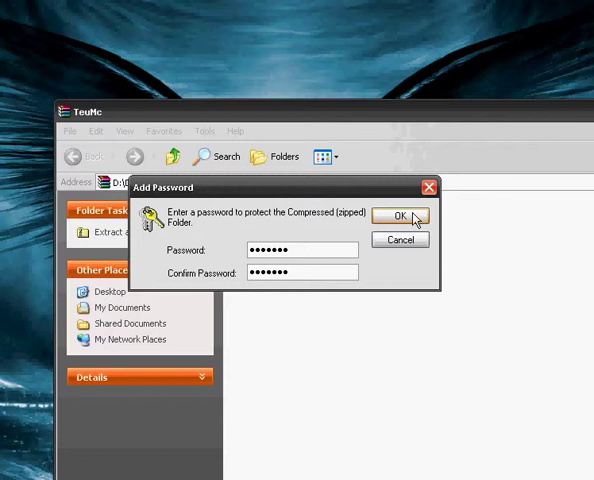
click(422, 219)
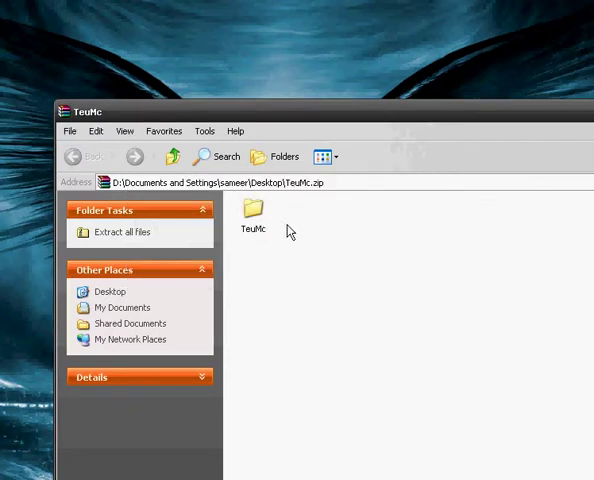
Try opening the and rate, subscribe and Thx for watching files inside the zip, cancelling each password prompt.
double_click(256, 217)
double_click(256, 217)
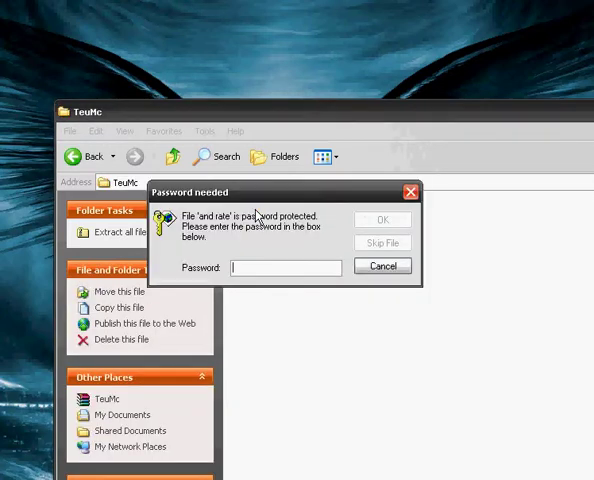
click(411, 192)
double_click(318, 218)
click(411, 192)
double_click(372, 210)
click(411, 192)
Open Thx for watching with the password, select its text, then close it and deselect the file.
double_click(364, 243)
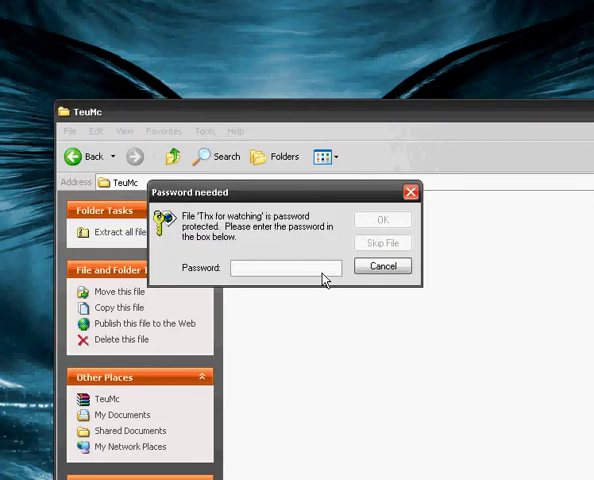
click(384, 221)
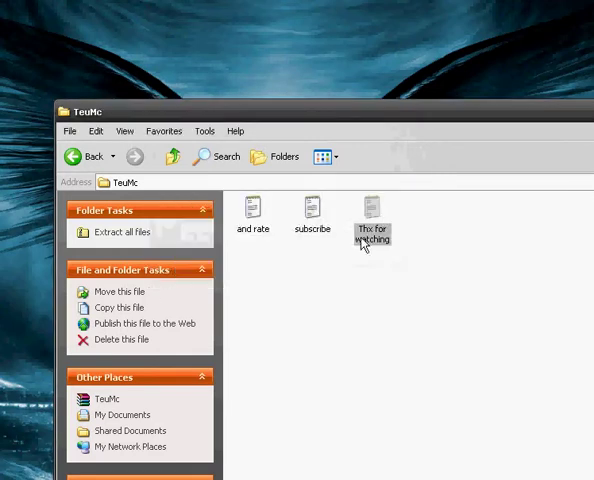
key(ctrl+a)
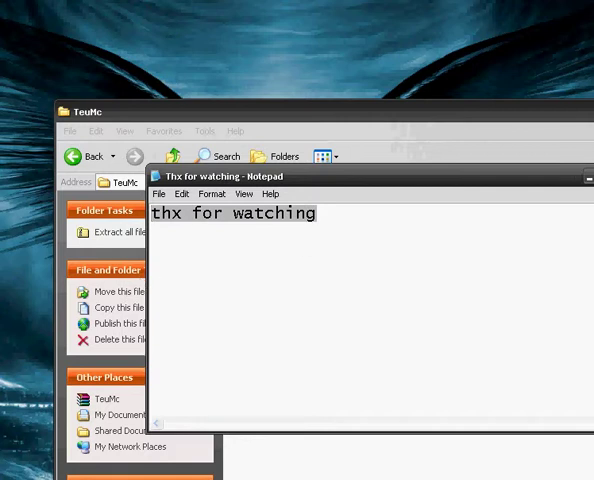
key(alt+F4)
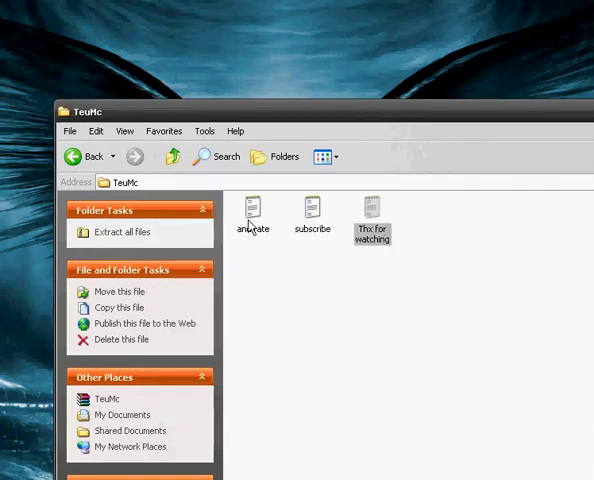
click(496, 272)
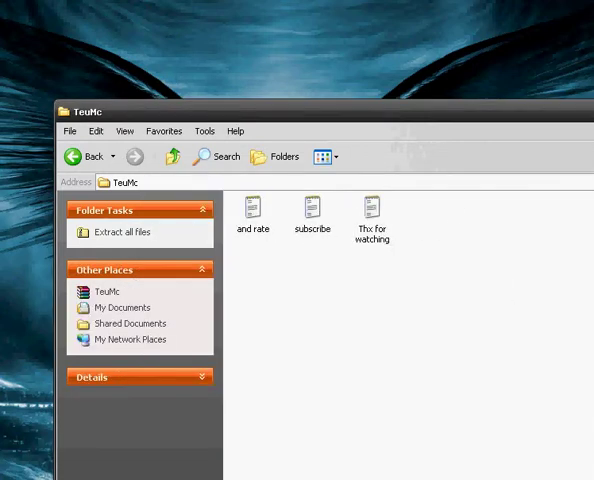